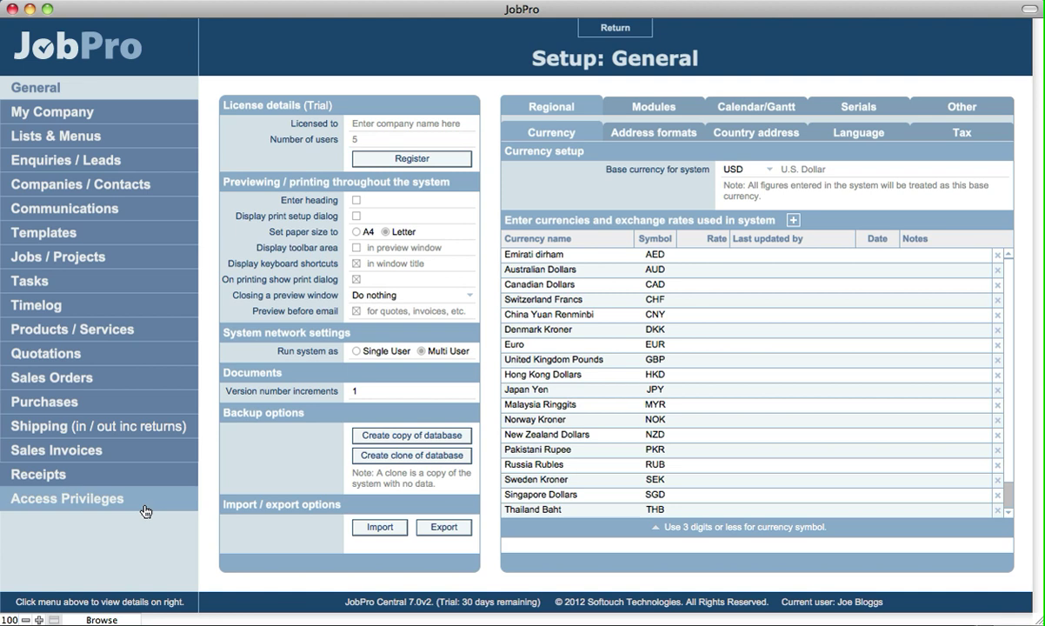
Step: Review the Administrator group's access privileges for enquiries, contacts, communications and documents in the system setup
click(146, 502)
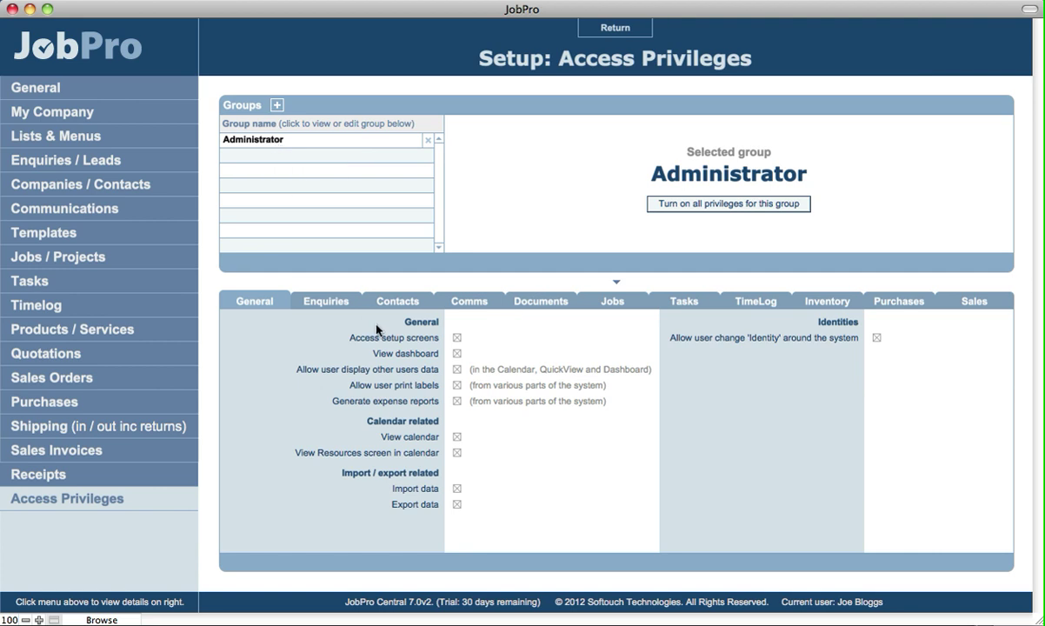
click(337, 302)
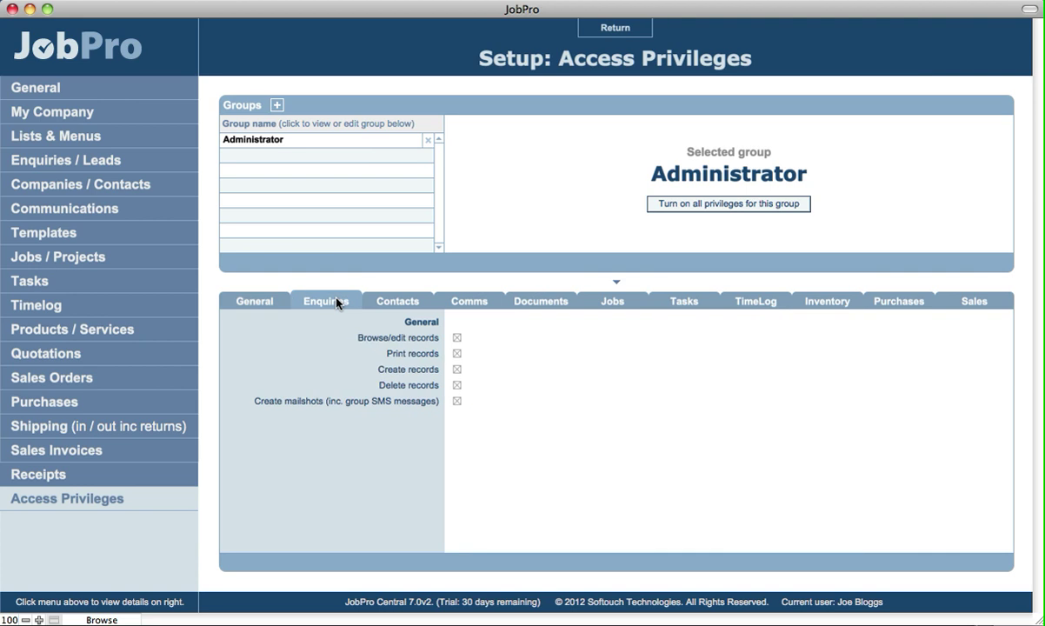
click(415, 302)
click(468, 301)
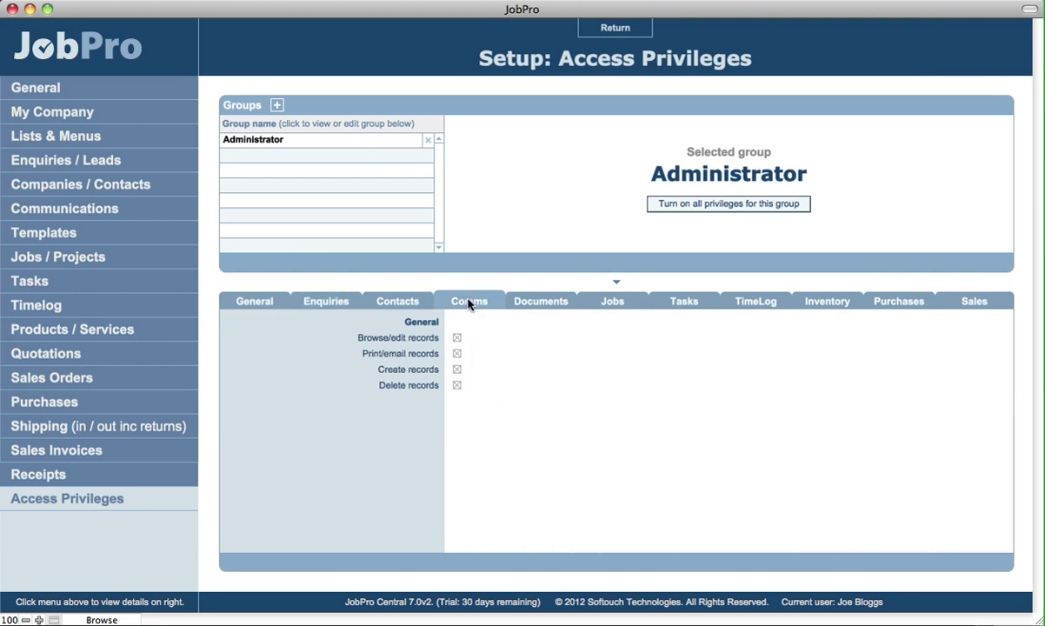
click(537, 301)
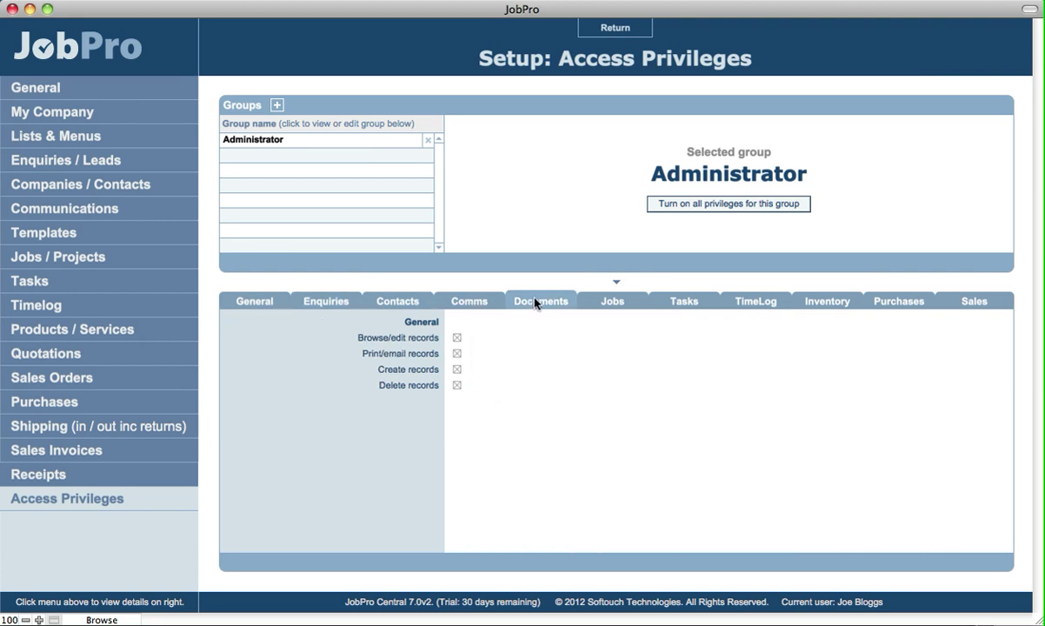
Step: Create a new access privilege group named Sales
click(278, 106)
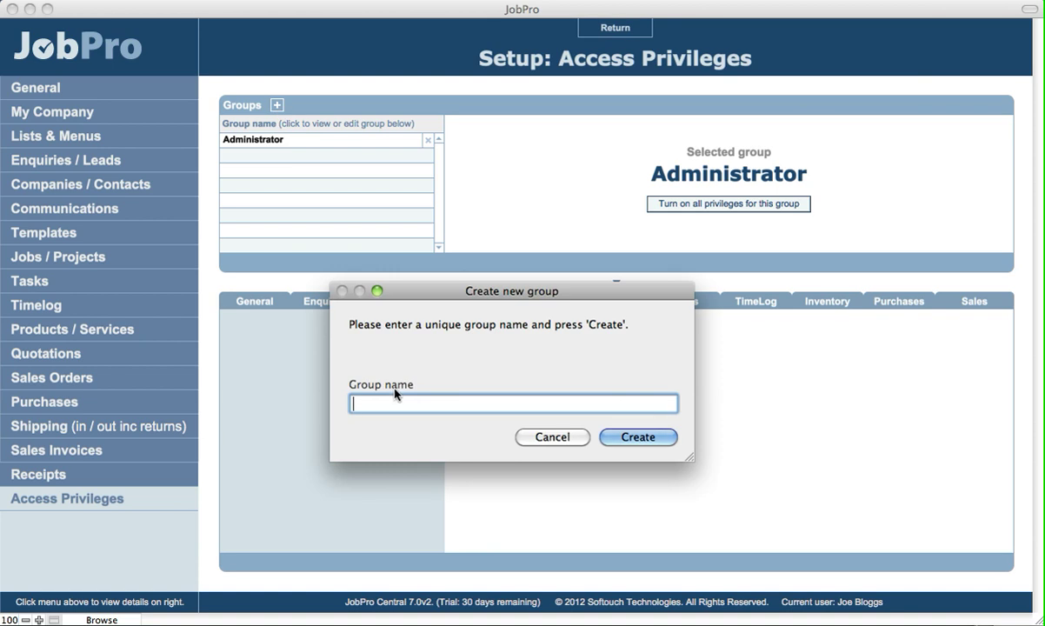
text(Sales)
click(639, 437)
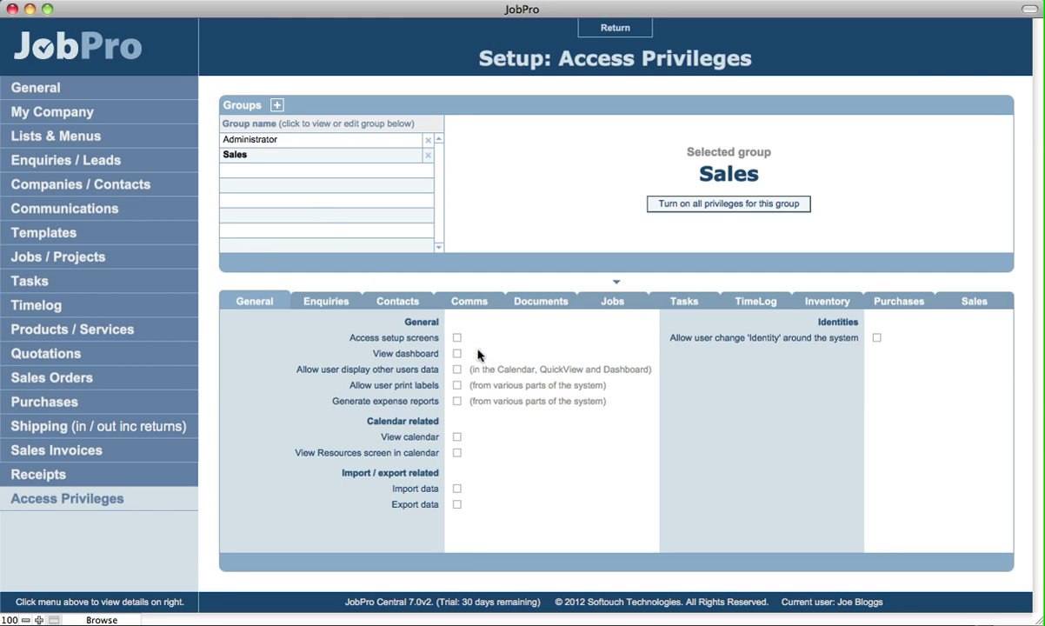
Step: Turn on all access privileges for the Sales group
click(716, 208)
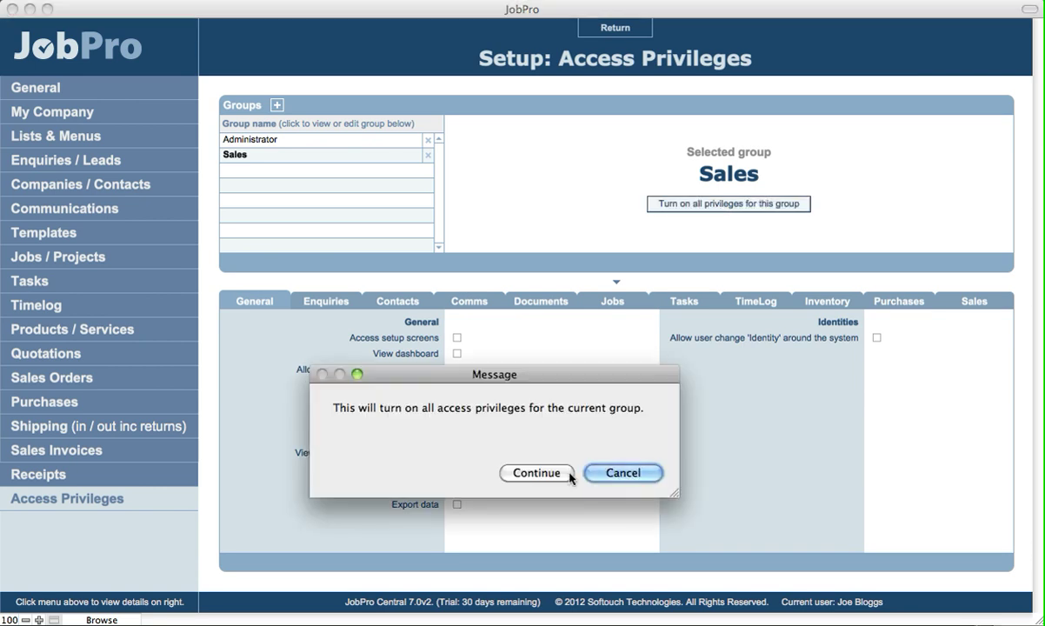
click(541, 475)
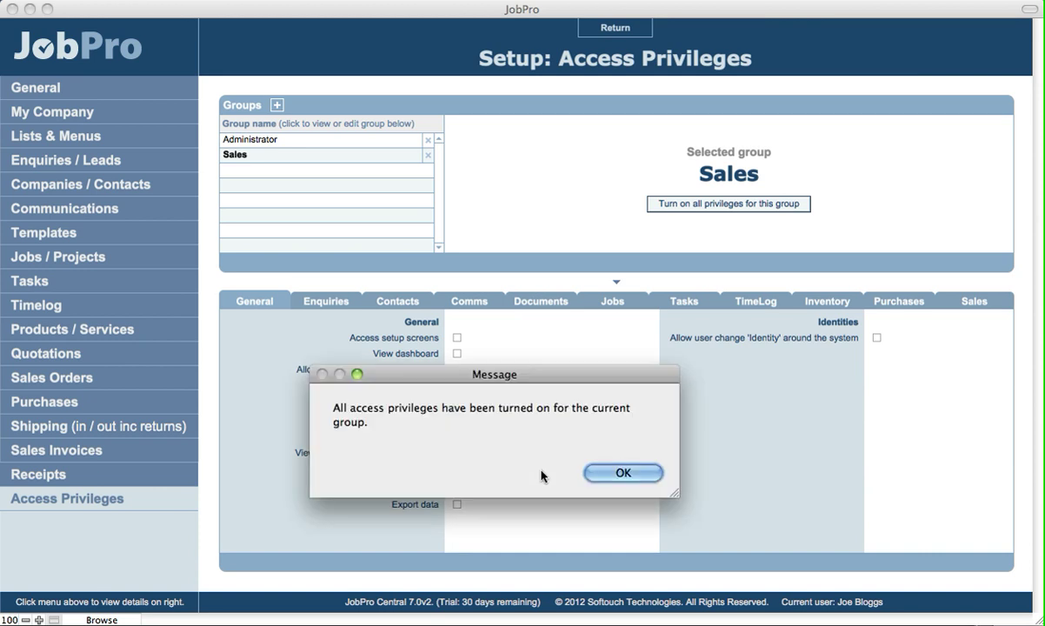
click(637, 474)
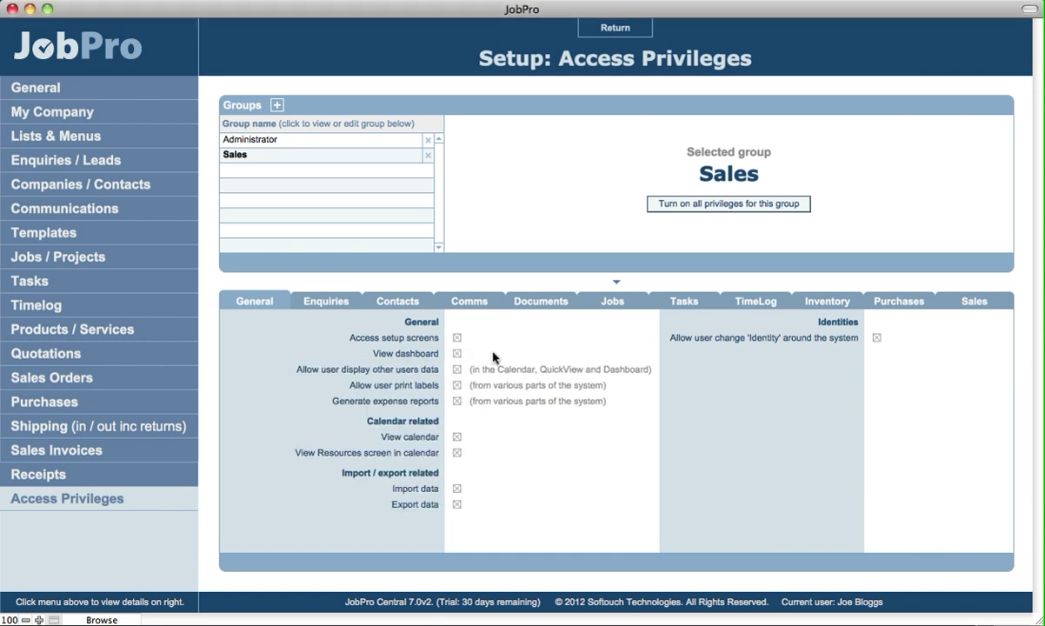
Step: Restrict the Sales group's purchase order privileges to Print records and Create records, turning off all the other purchase order options
click(340, 305)
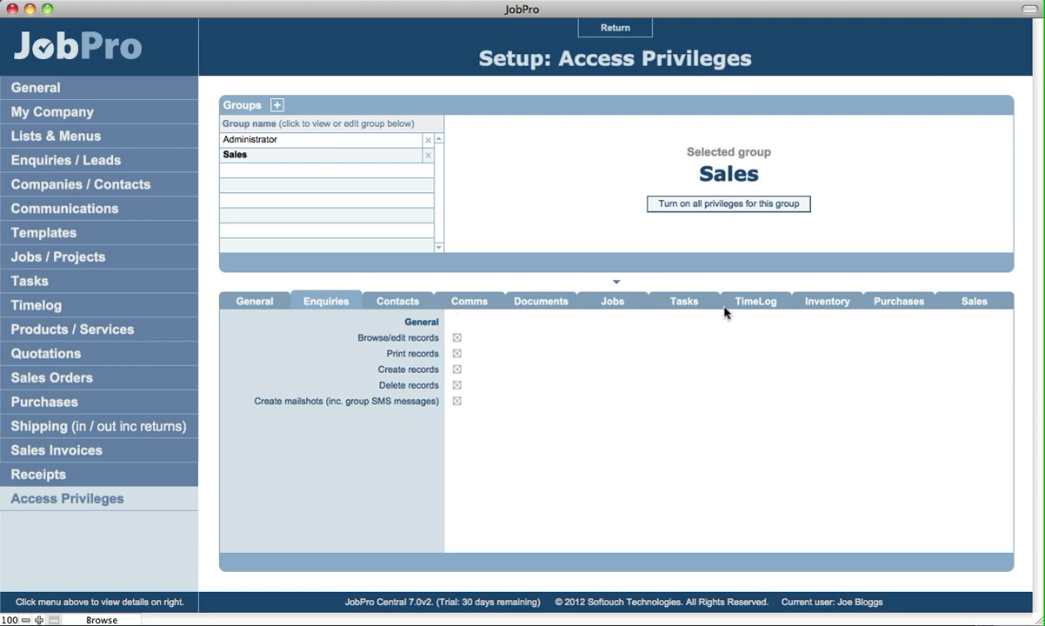
click(904, 304)
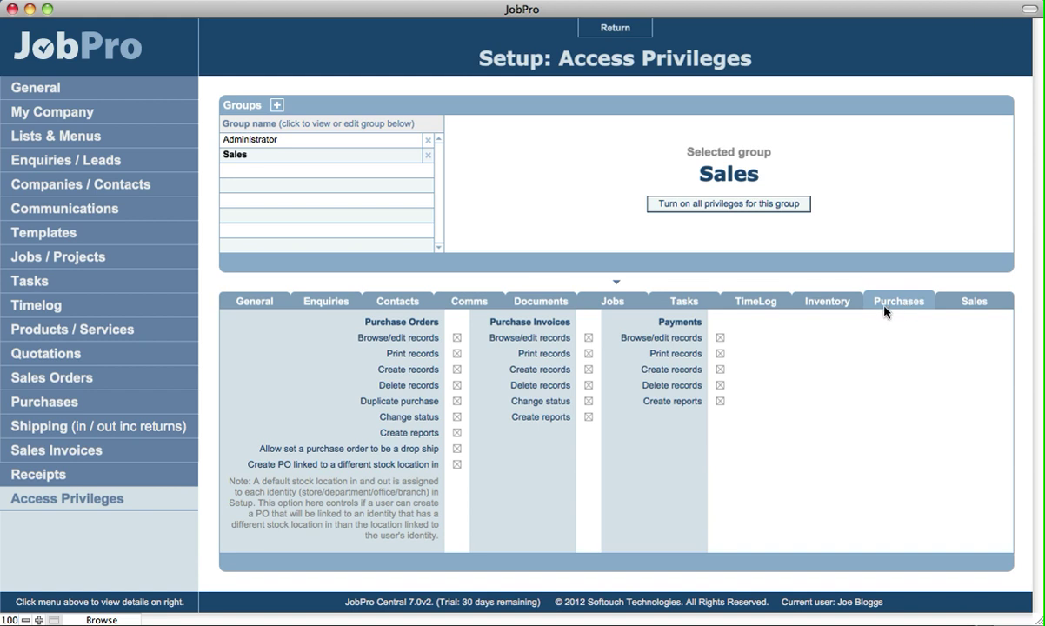
click(457, 339)
click(457, 386)
click(457, 402)
click(457, 418)
click(457, 433)
click(458, 449)
click(457, 464)
click(362, 394)
Step: Leave the setup and list the contacts in QuickView, filtered to employees only
click(615, 27)
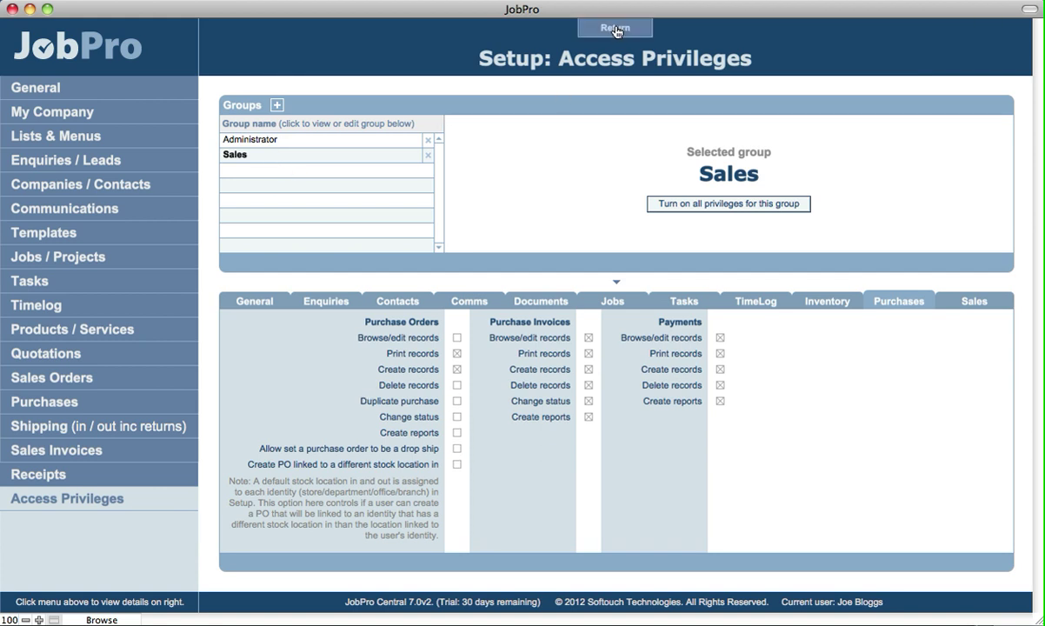
click(621, 471)
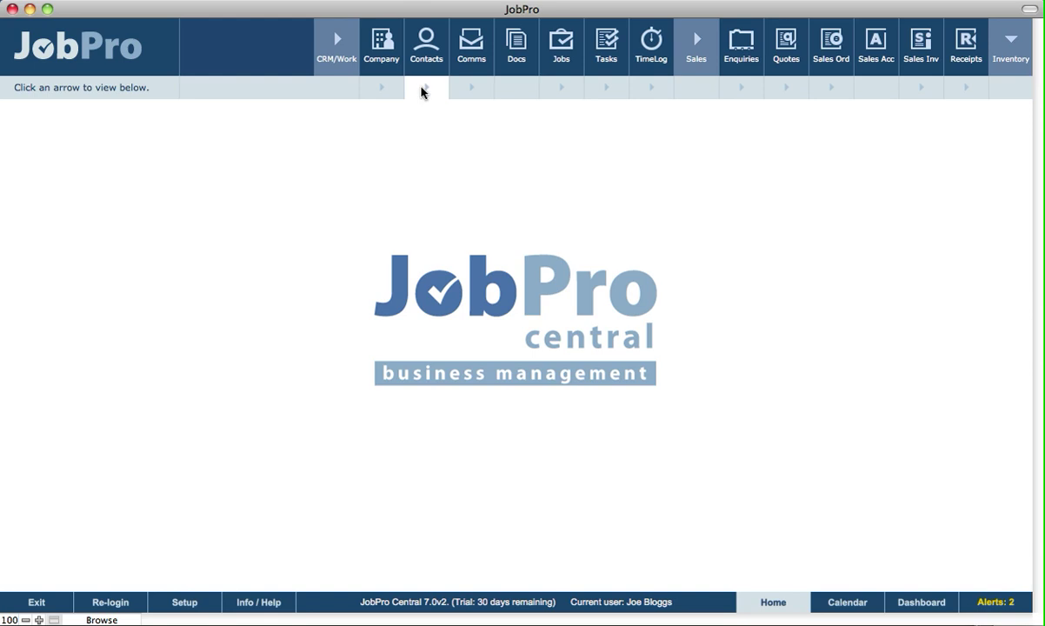
click(422, 90)
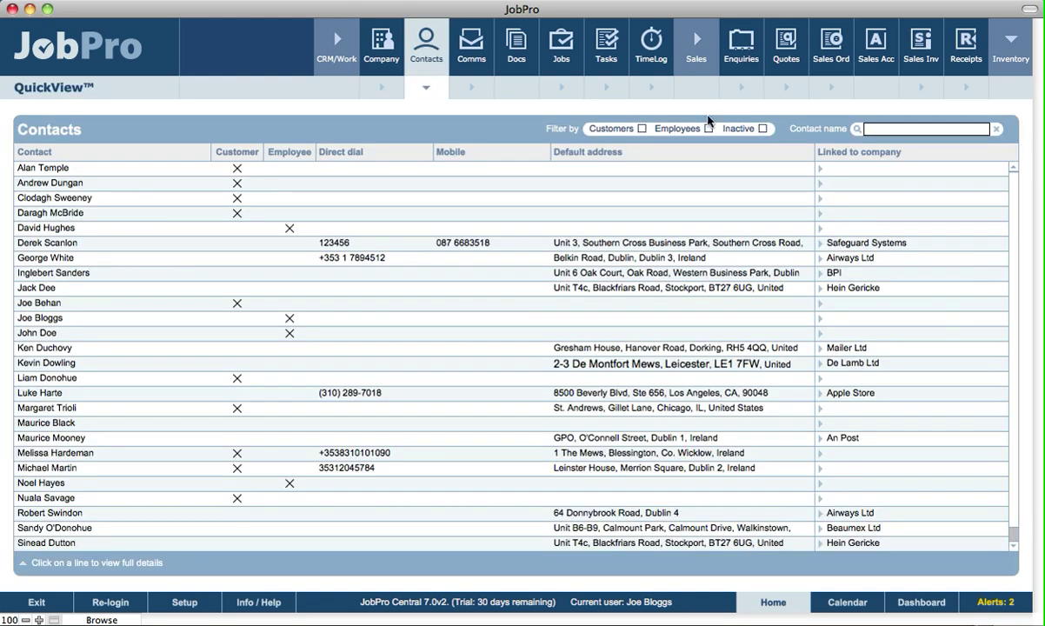
click(708, 129)
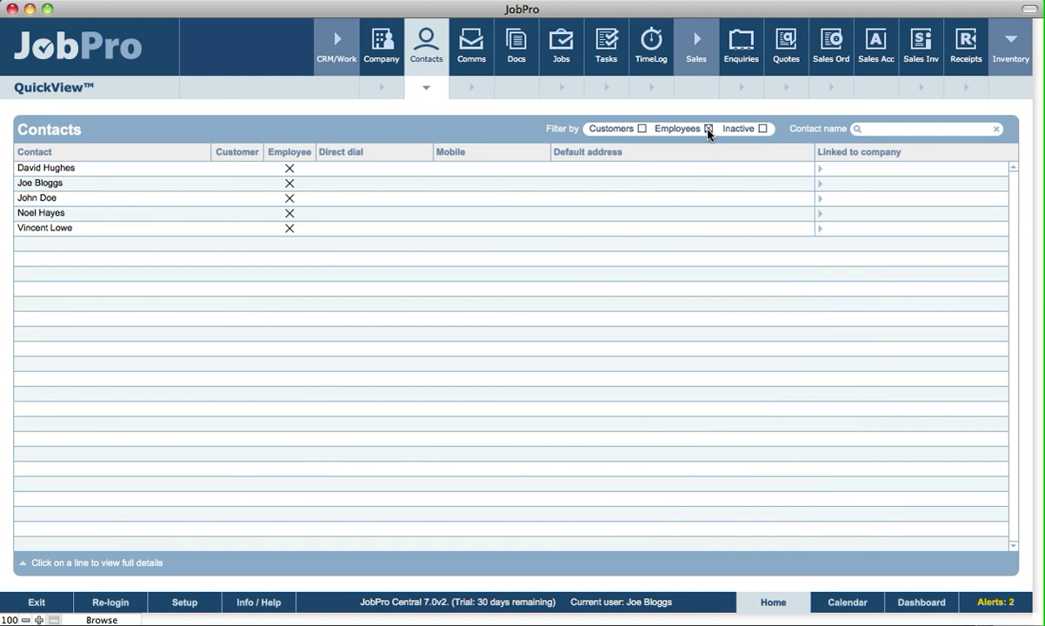
Step: Examine the user preferences, login details and access group in the current user's employee record, then return to the home screen
click(53, 186)
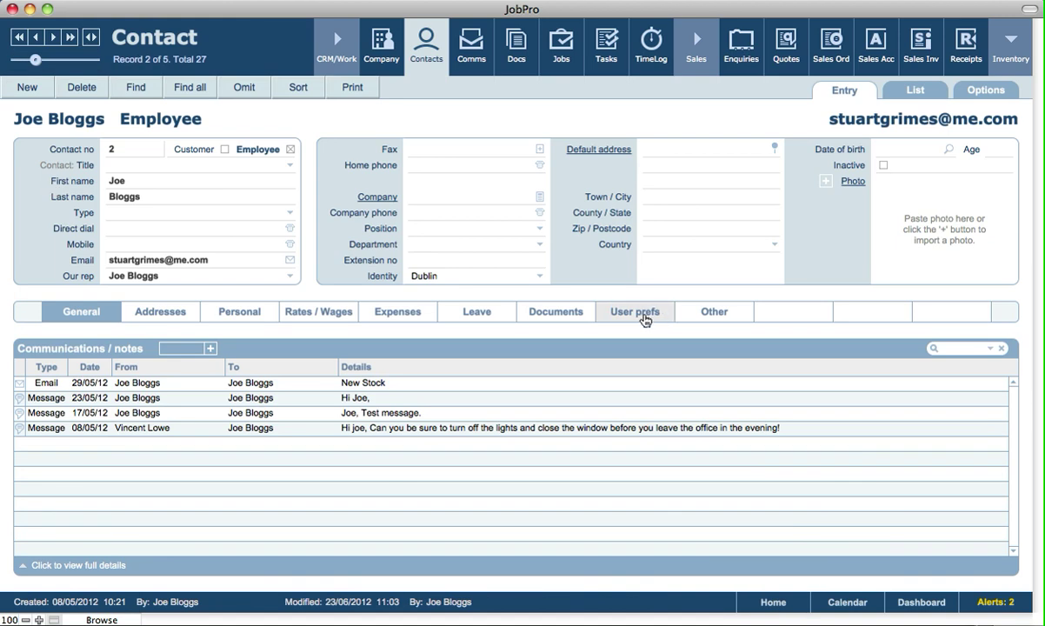
click(645, 321)
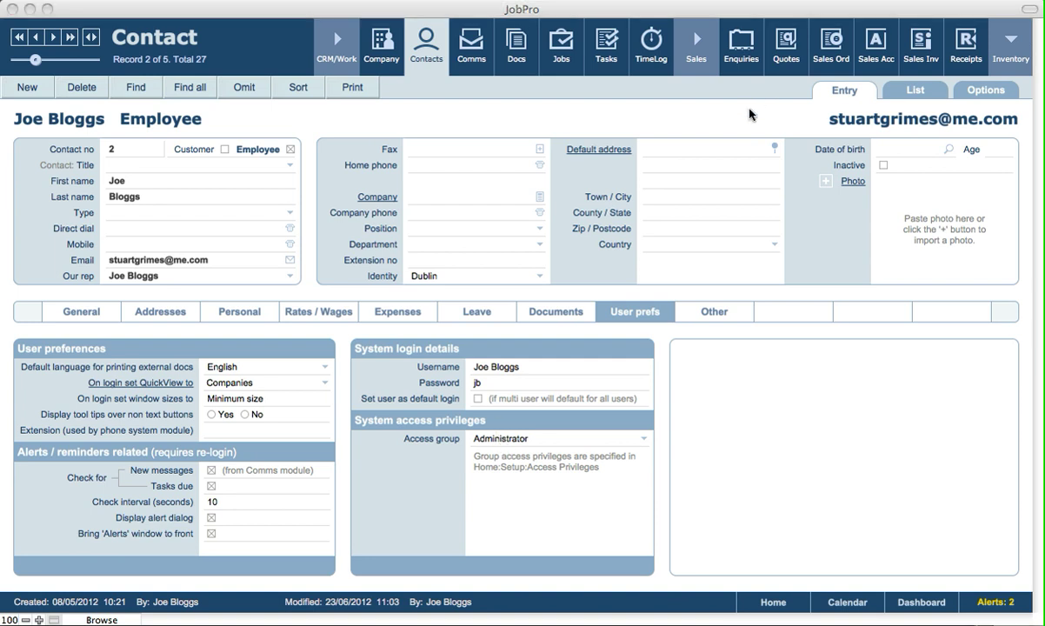
click(770, 602)
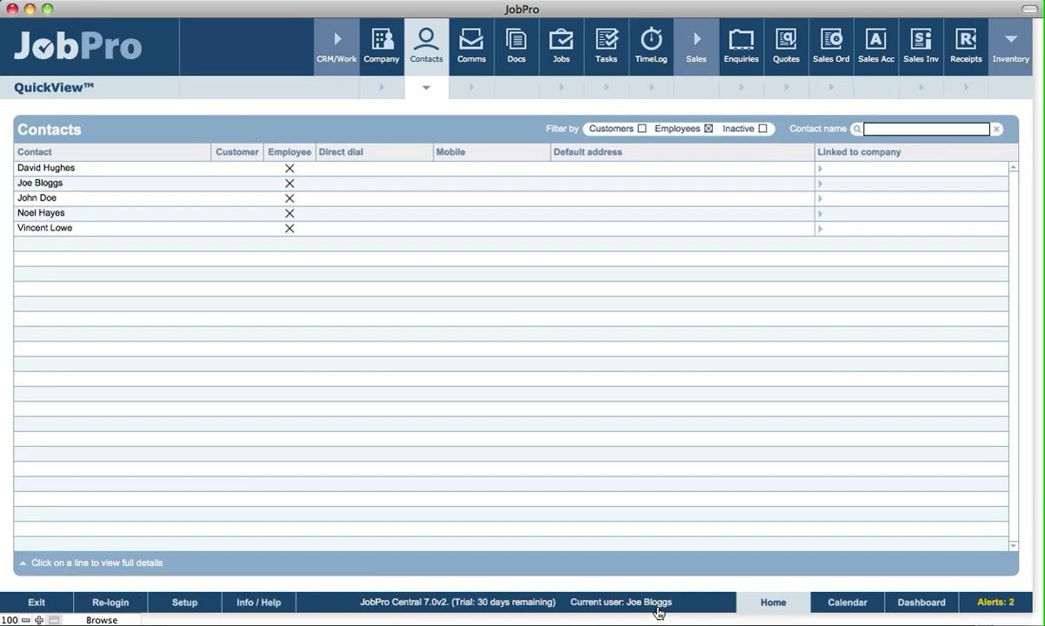
Step: Toggle off Browse/edit records and Print records for enquiries in the Sales group's access privileges, and display its sales privileges
click(154, 602)
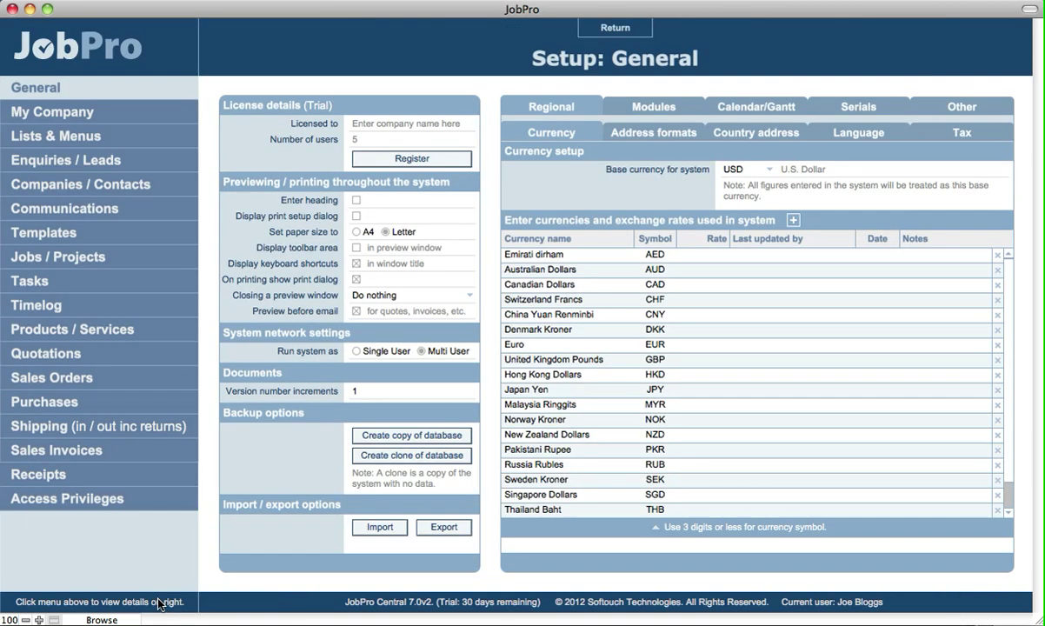
click(90, 506)
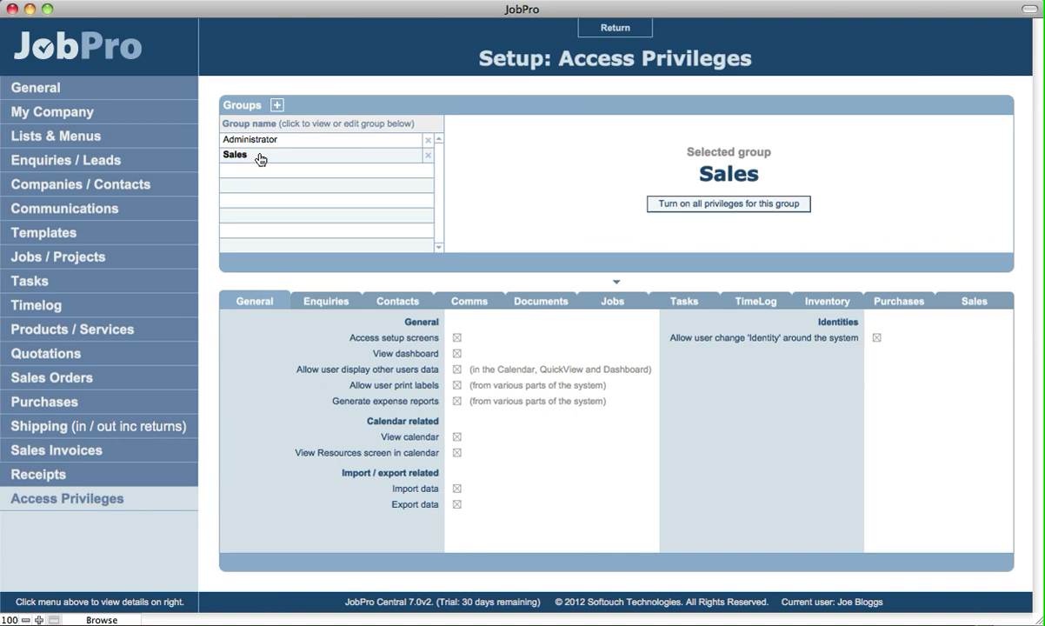
click(310, 302)
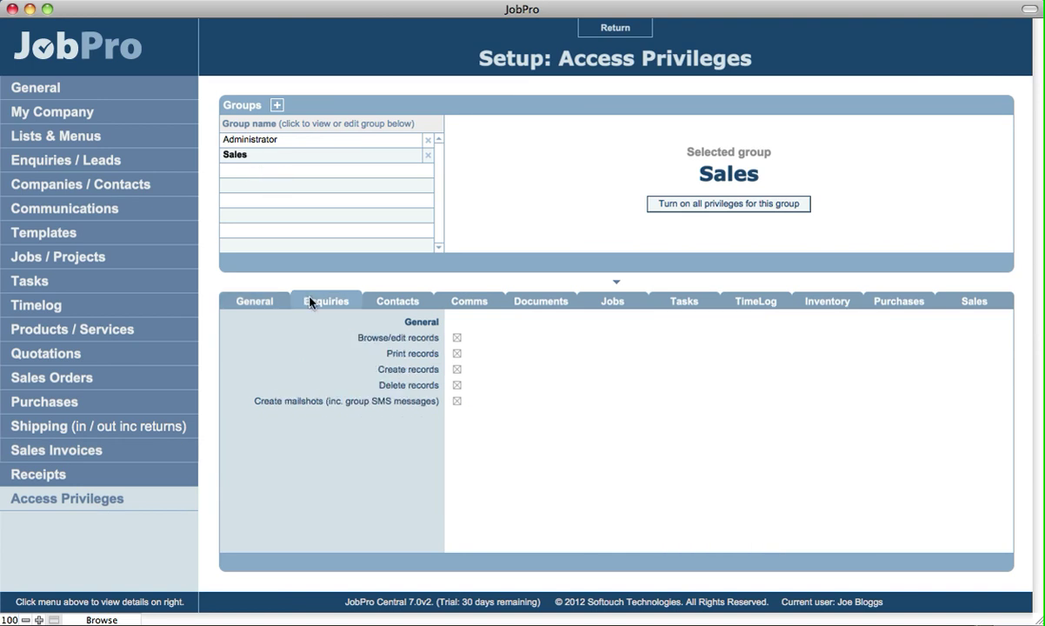
click(456, 339)
click(457, 354)
click(957, 304)
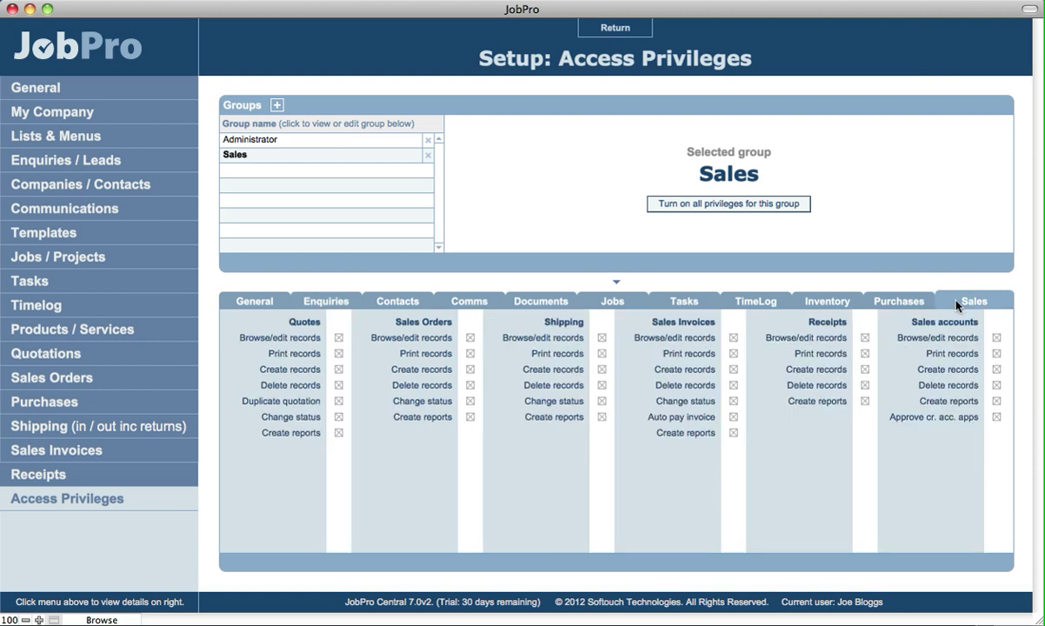